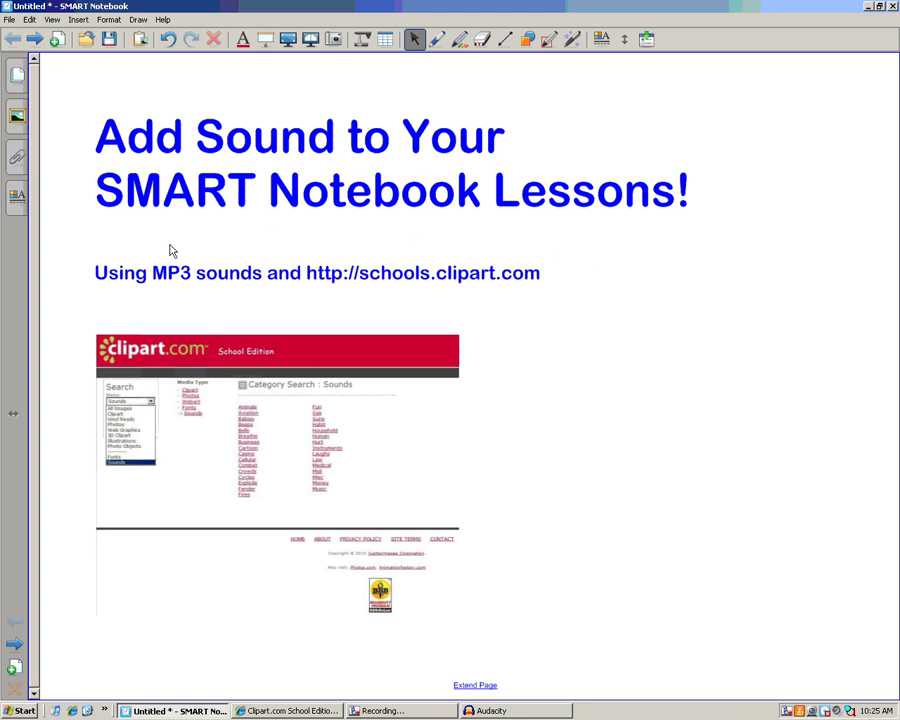
Step: Switch from the SMART Notebook title page to the Clipart.com browser window
{"action": "left_click", "coordinate": [81, 278]}
Step: Bring the Clipart.com browser forward and zoom the page to 130%
{"action": "left_click", "coordinate": [305, 711]}
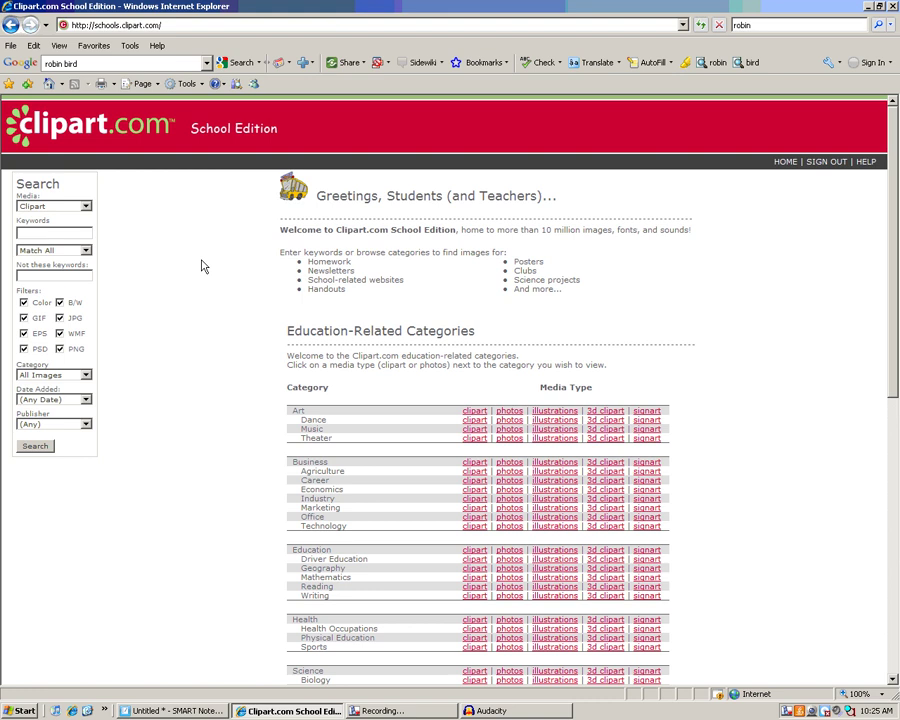
{"action": "left_click", "coordinate": [37, 233]}
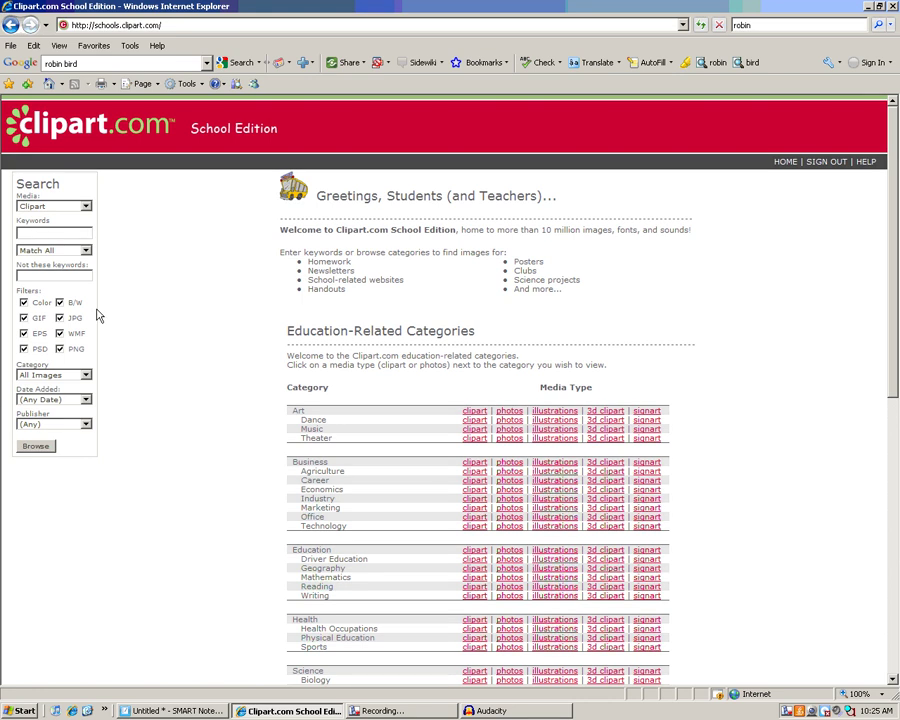
{"action": "scroll", "coordinate": [250, 447], "scroll_direction": "up", "scroll_amount": 3}
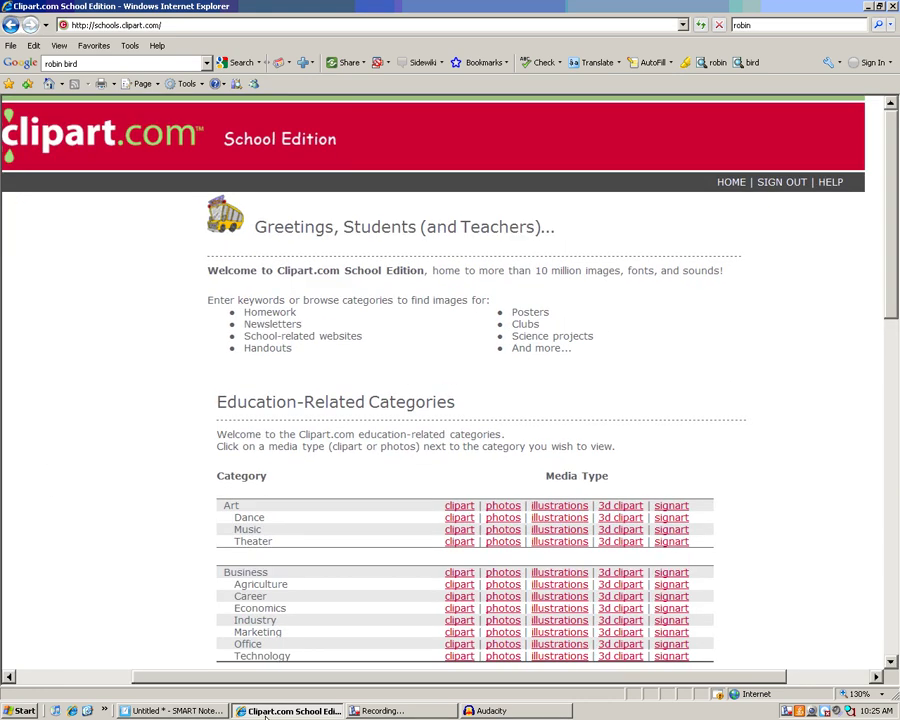
{"action": "left_click_drag", "start_coordinate": [278, 686], "coordinate": [115, 671]}
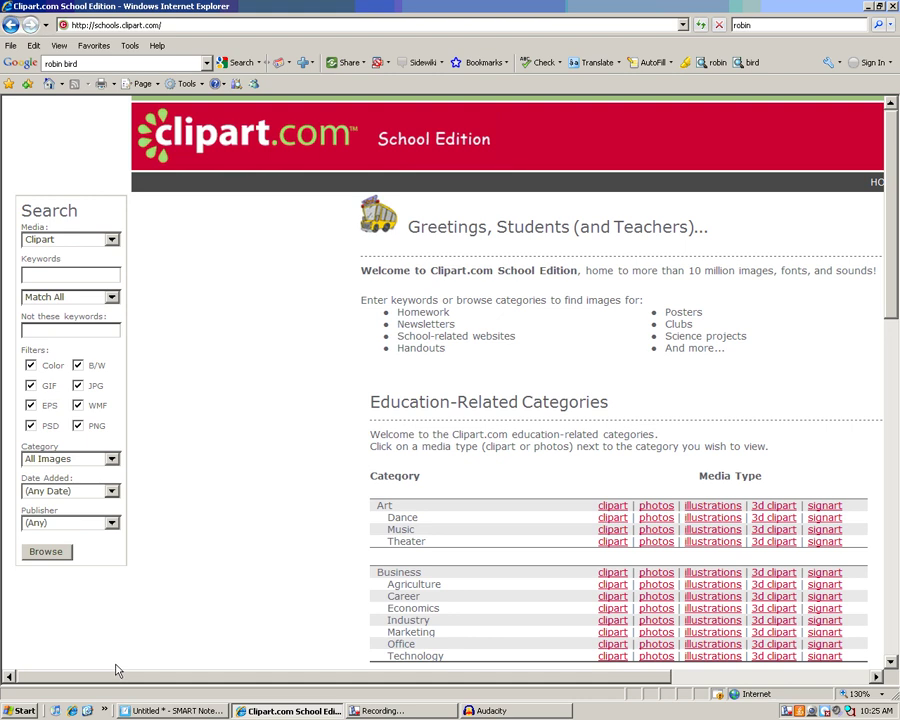
Step: Set the Media dropdown to Sounds
{"action": "left_click", "coordinate": [83, 243]}
{"action": "left_click", "coordinate": [83, 243]}
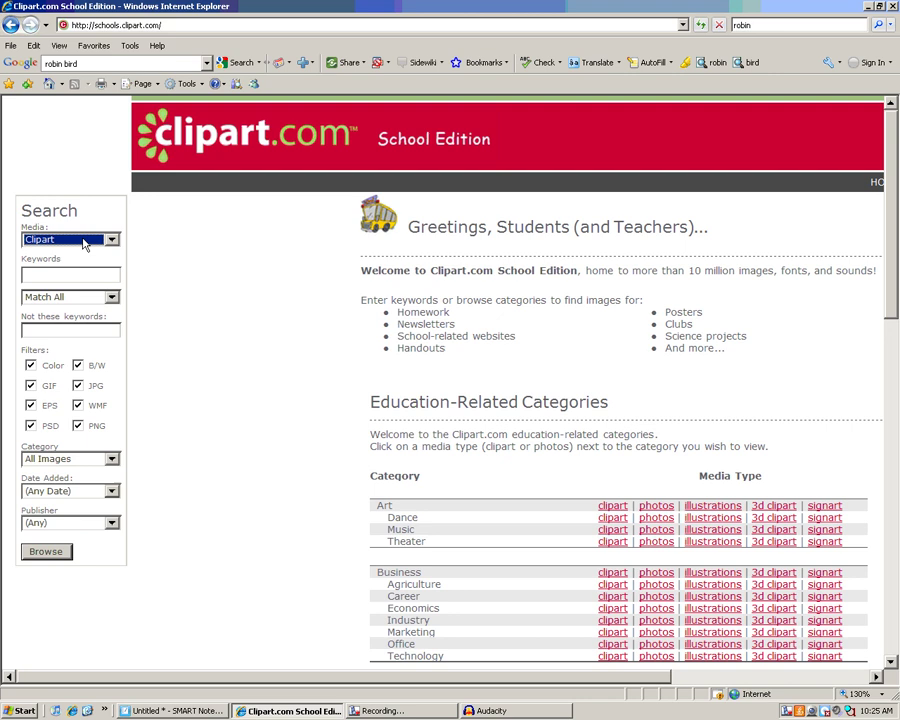
{"action": "left_click", "coordinate": [83, 240]}
{"action": "left_click", "coordinate": [83, 240]}
{"action": "left_click", "coordinate": [83, 240]}
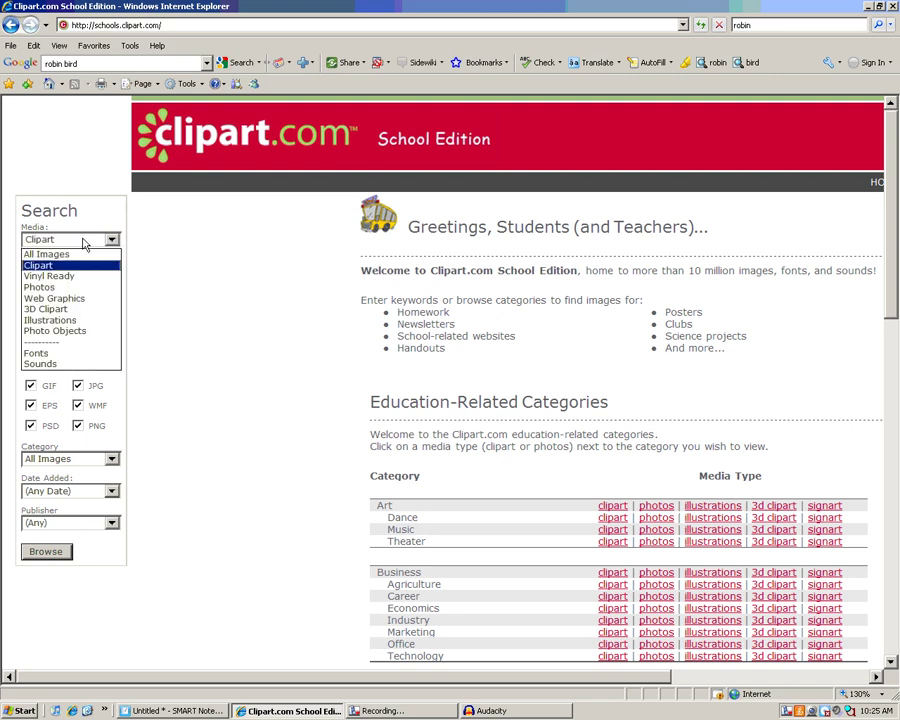
{"action": "left_click", "coordinate": [62, 365]}
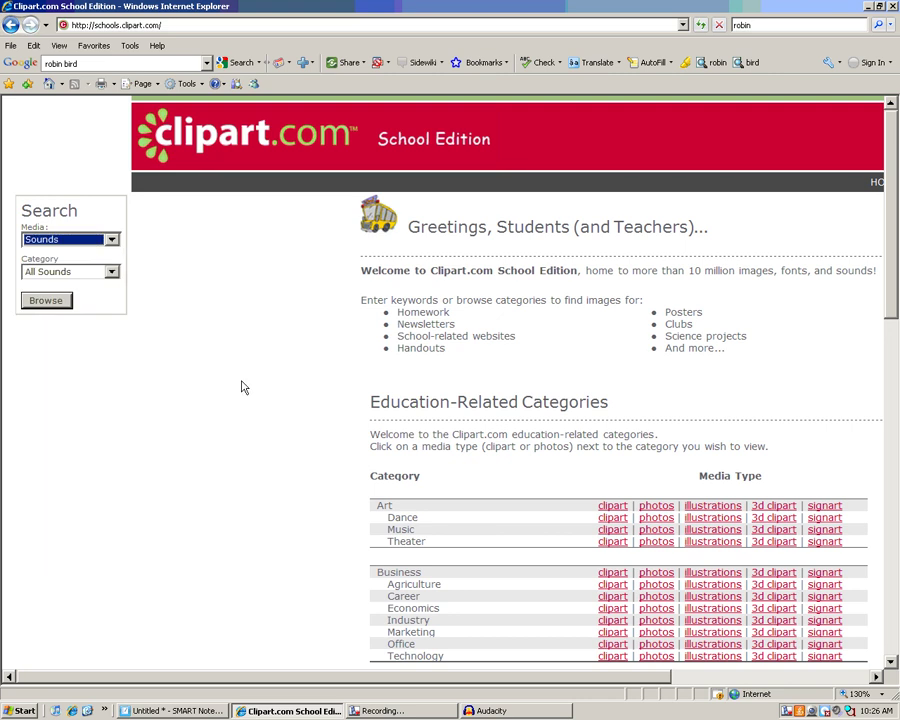
Step: Browse the sound categories to Animals › Birds
{"action": "left_click", "coordinate": [42, 304]}
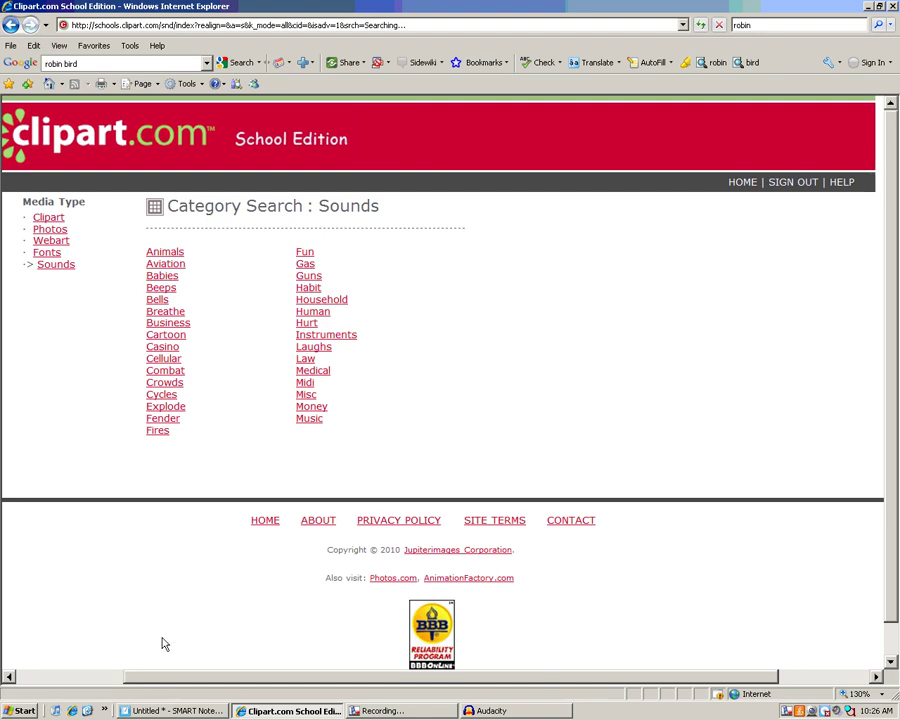
{"action": "left_click_drag", "start_coordinate": [159, 685], "coordinate": [28, 680]}
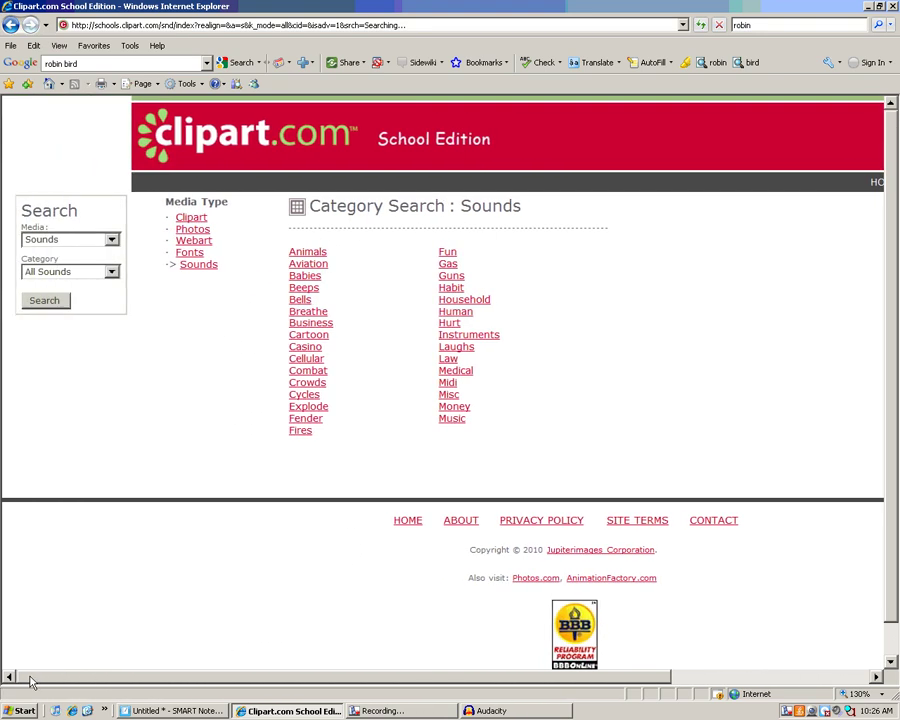
{"action": "left_click", "coordinate": [309, 254]}
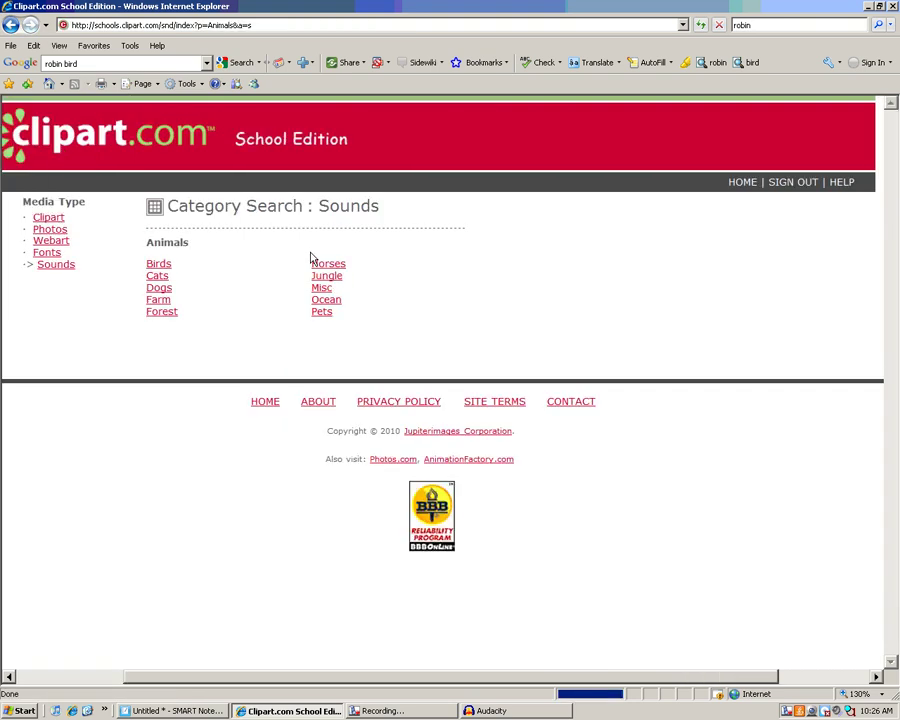
{"action": "left_click", "coordinate": [160, 266]}
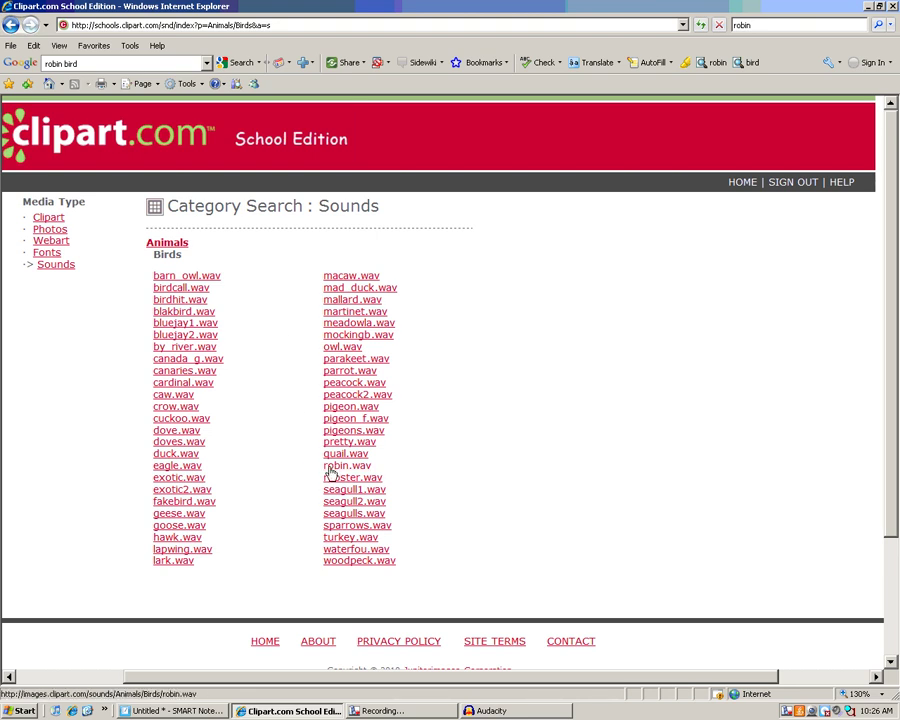
Step: Preview the robin.wav sound several times
{"action": "left_click", "coordinate": [334, 468]}
{"action": "left_click", "coordinate": [333, 468]}
{"action": "left_click", "coordinate": [340, 468]}
Step: Save robin.wav as robin2.wav in the Music folder, then minimize the browser
{"action": "right_click", "coordinate": [338, 470]}
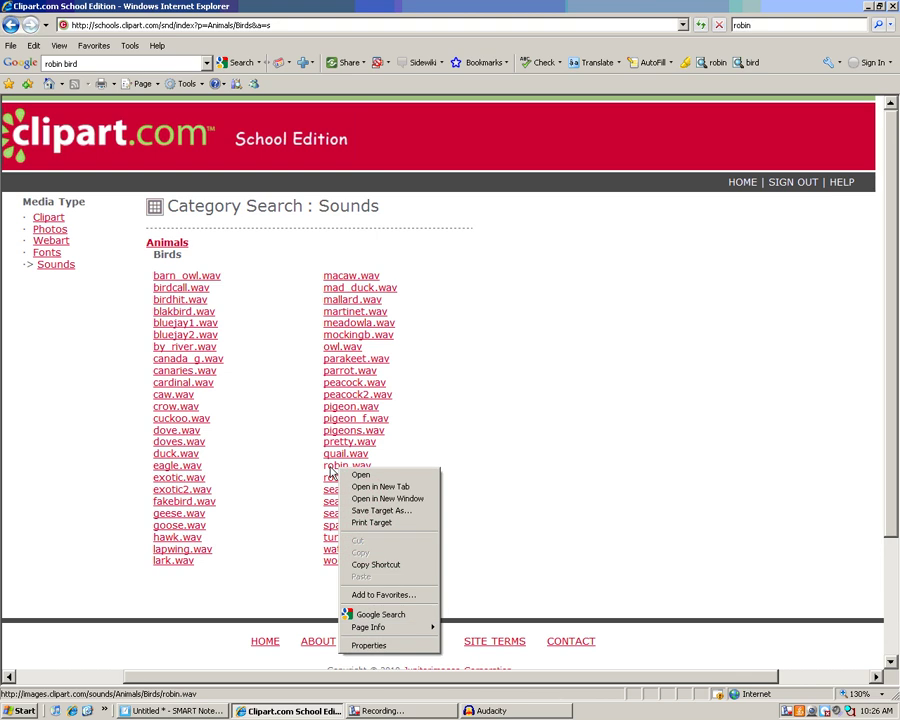
{"action": "left_click", "coordinate": [367, 512]}
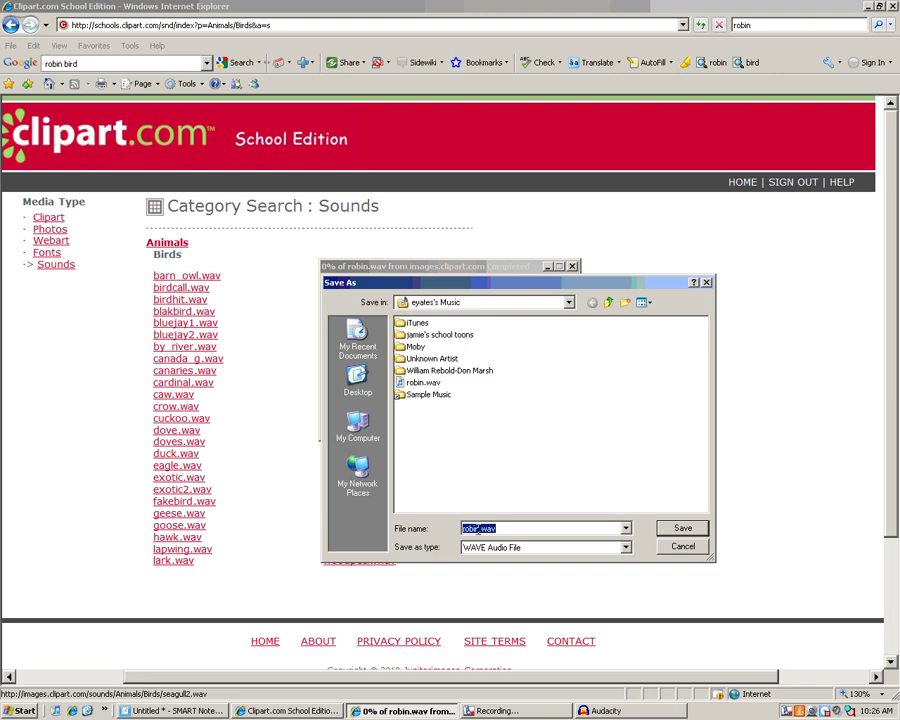
{"action": "left_click", "coordinate": [479, 529]}
{"action": "left_click", "coordinate": [684, 529]}
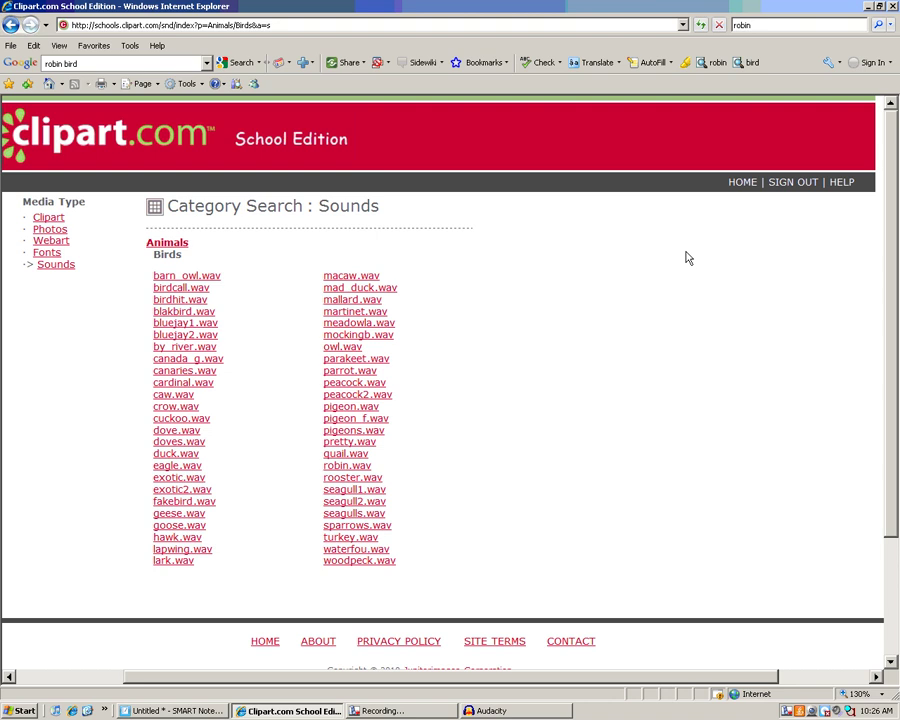
{"action": "left_click", "coordinate": [868, 7]}
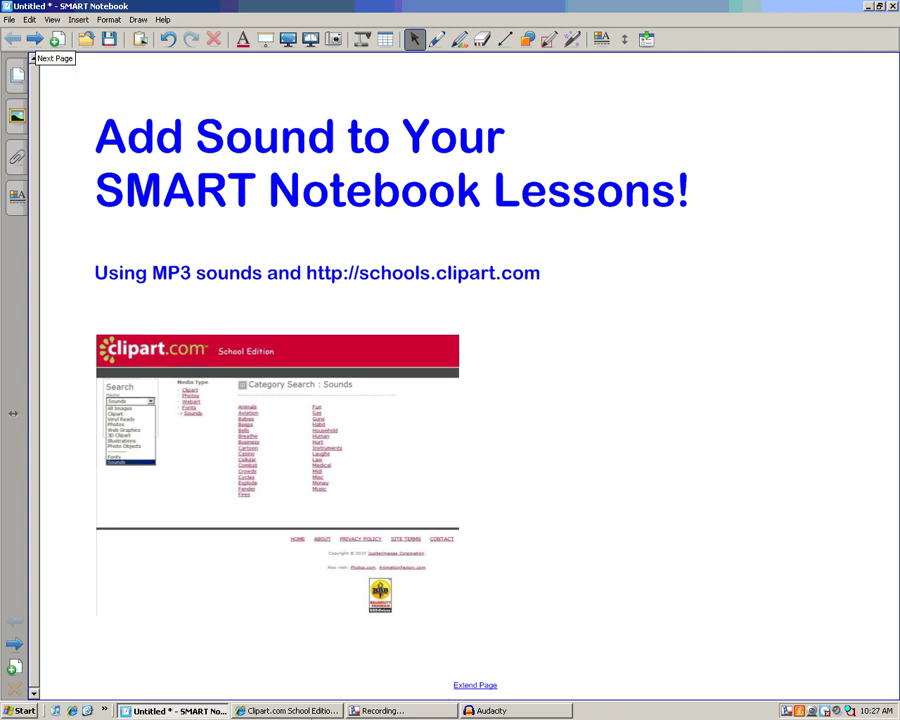
Step: Load robin2.wav into Audacity and play the recording once
{"action": "left_click", "coordinate": [497, 710]}
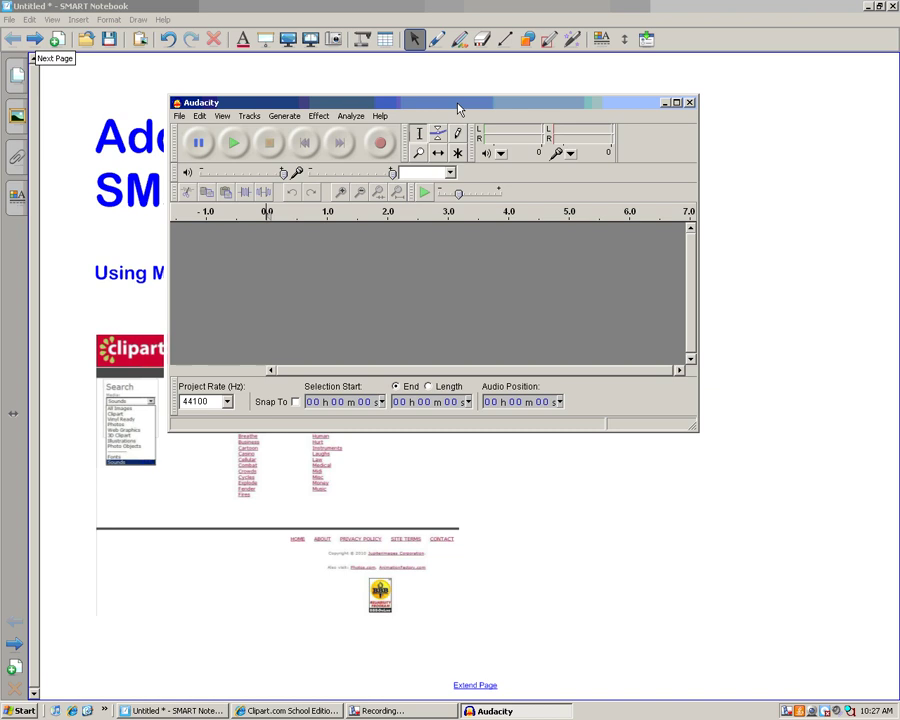
{"action": "left_click_drag", "start_coordinate": [458, 107], "coordinate": [489, 96]}
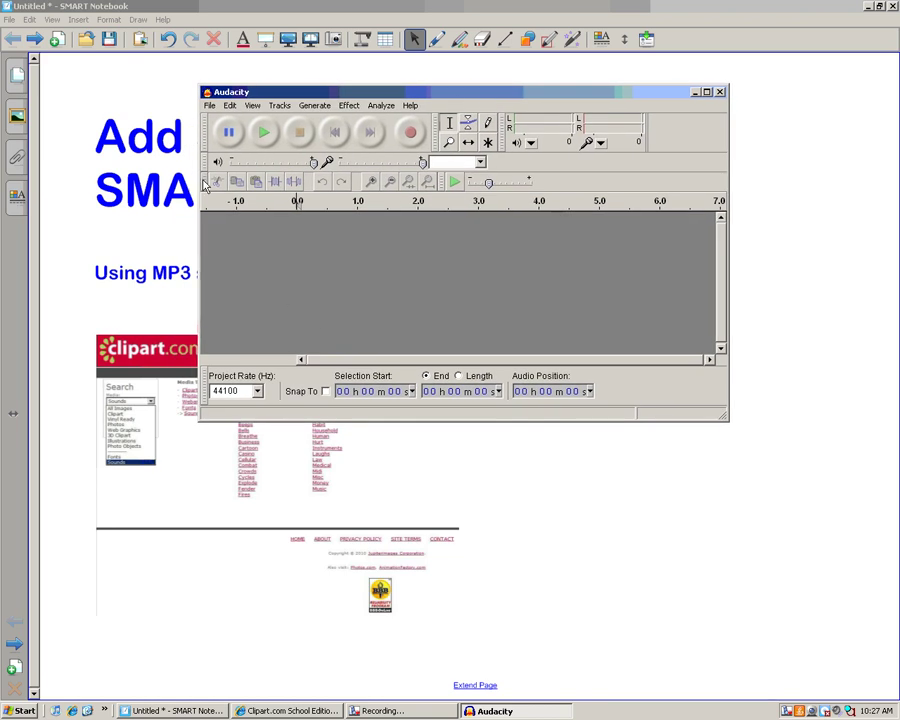
{"action": "left_click", "coordinate": [210, 106]}
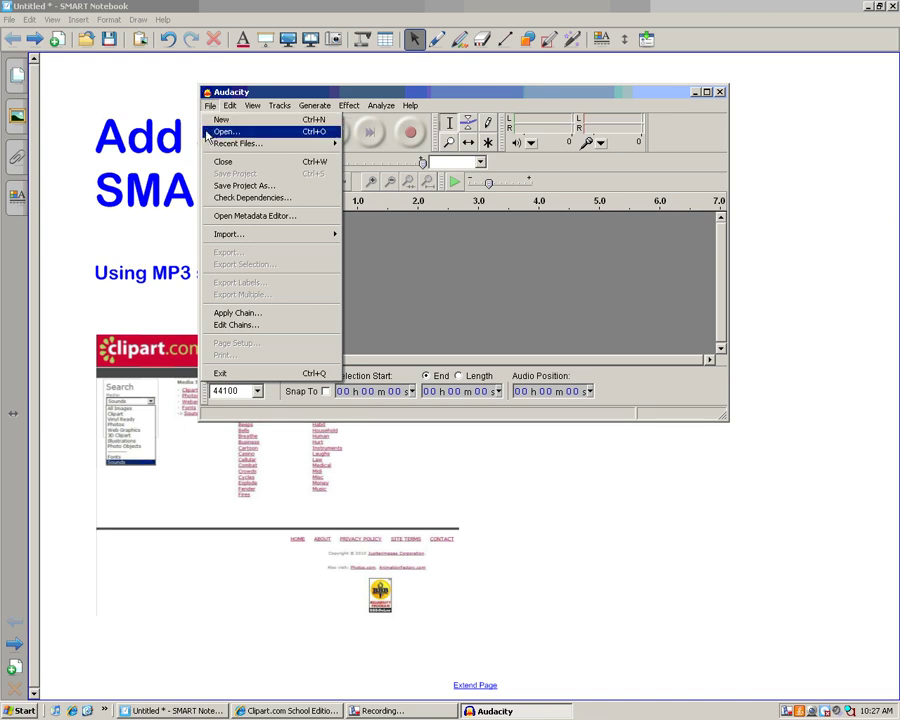
{"action": "left_click", "coordinate": [212, 132]}
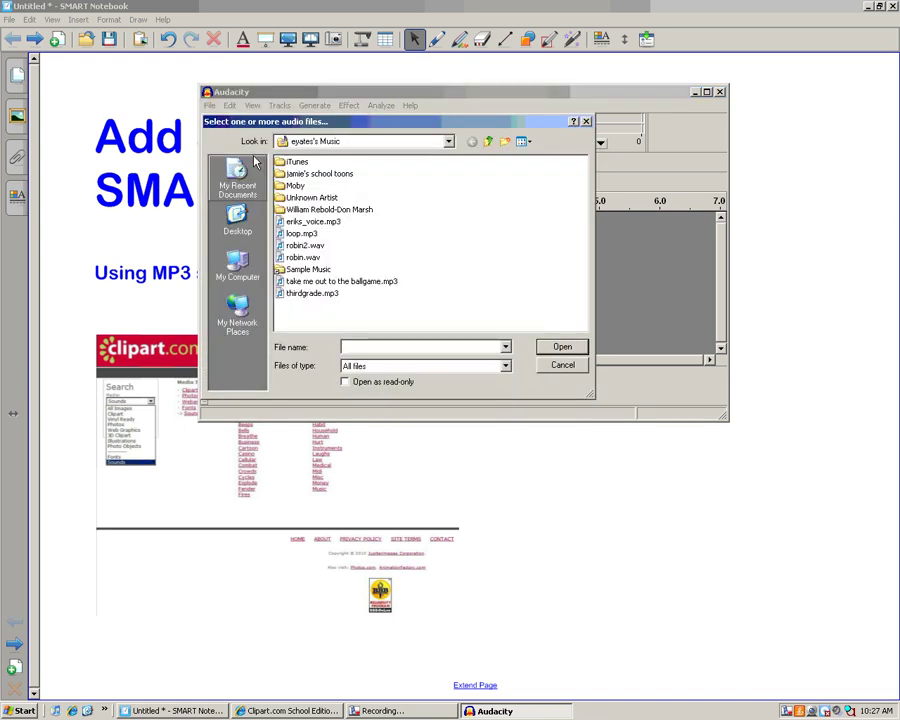
{"action": "left_click", "coordinate": [302, 246]}
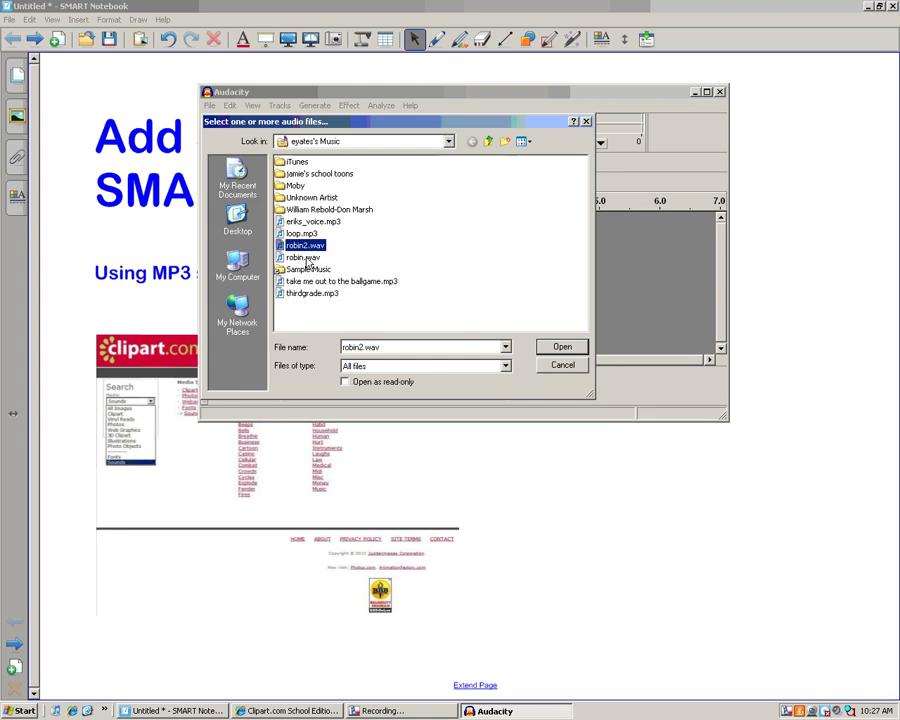
{"action": "left_click", "coordinate": [560, 350]}
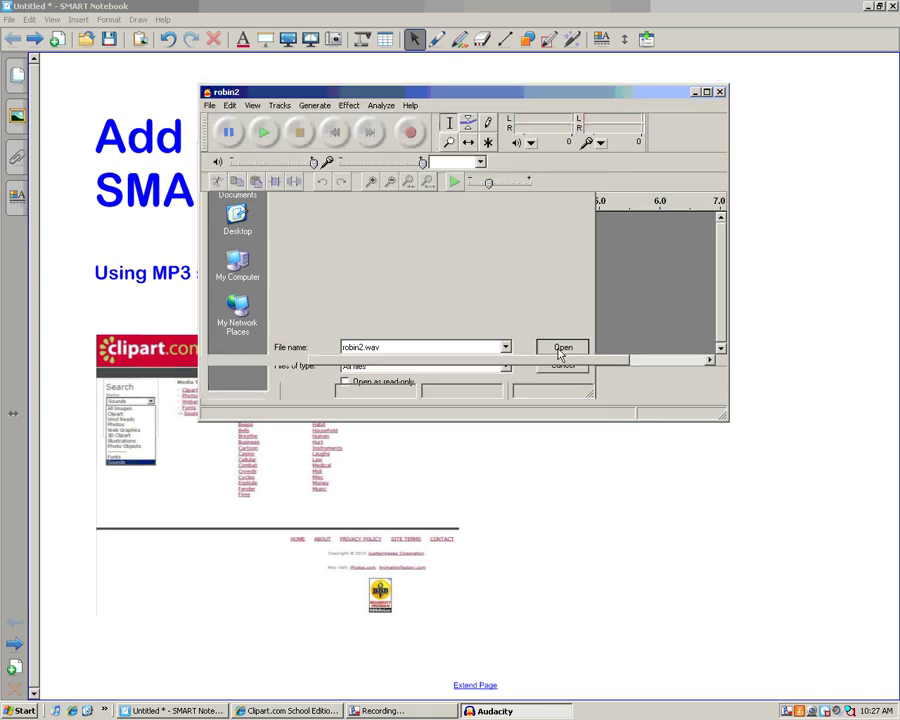
{"action": "left_click", "coordinate": [265, 143]}
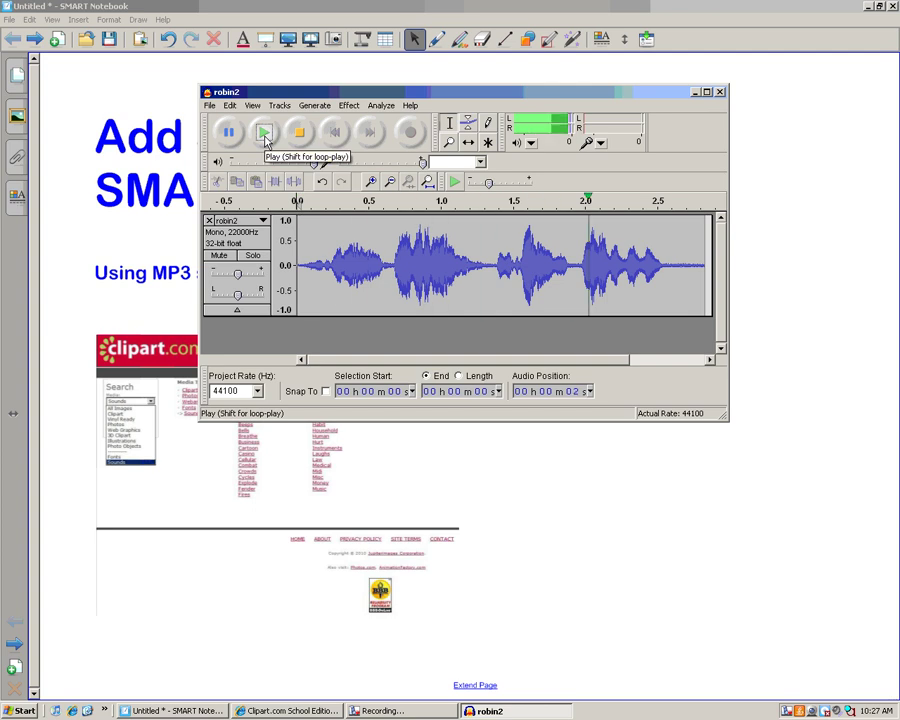
Step: Start exporting the audio with MP3 Files as the format
{"action": "left_click", "coordinate": [210, 106]}
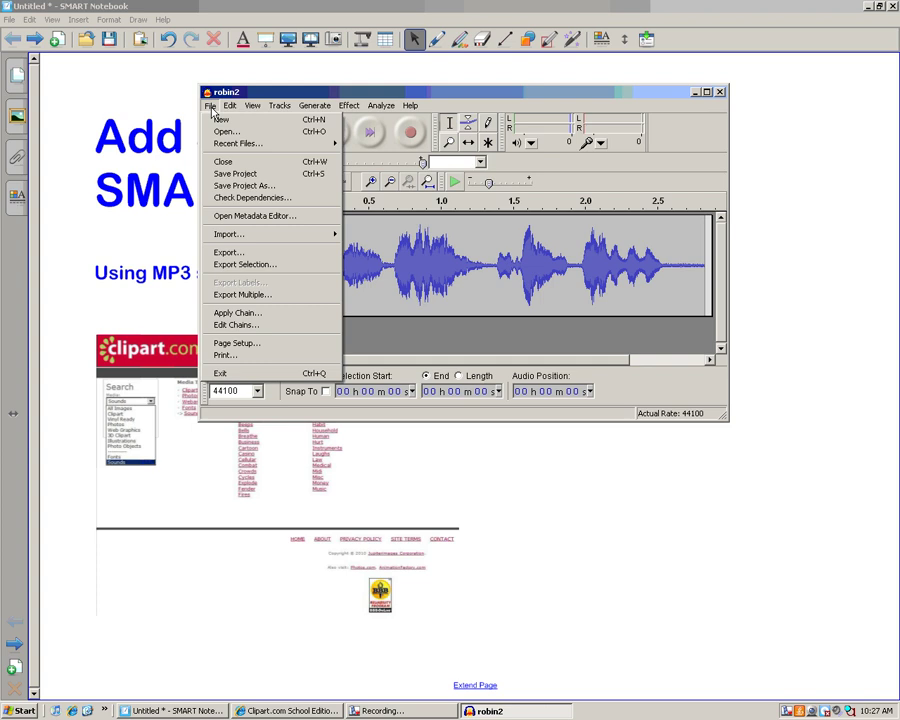
{"action": "left_click", "coordinate": [226, 253]}
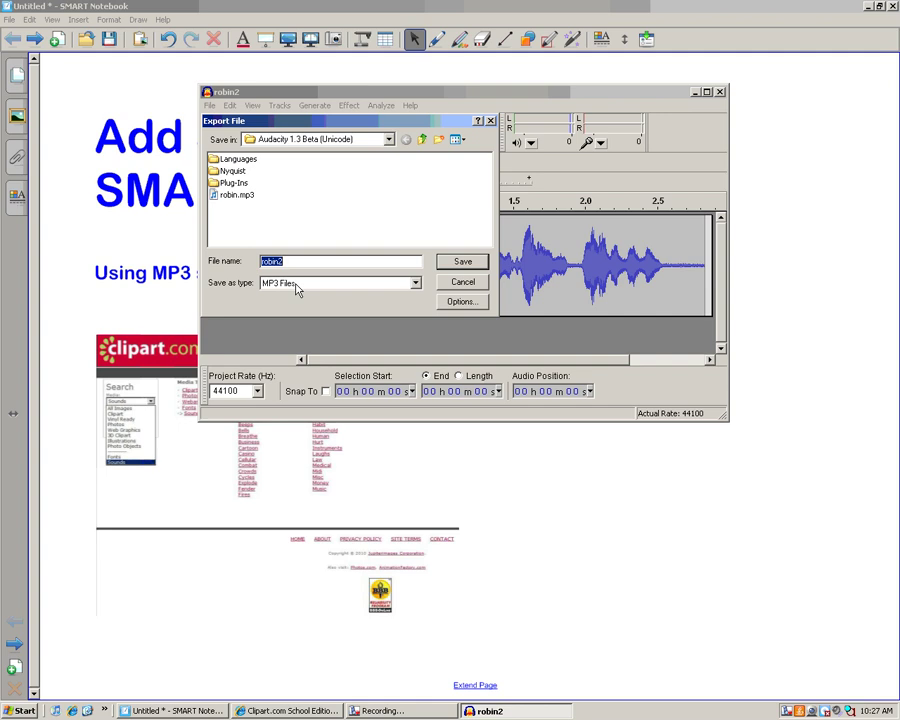
{"action": "left_click", "coordinate": [296, 286]}
{"action": "left_click", "coordinate": [300, 287]}
{"action": "left_click", "coordinate": [300, 287]}
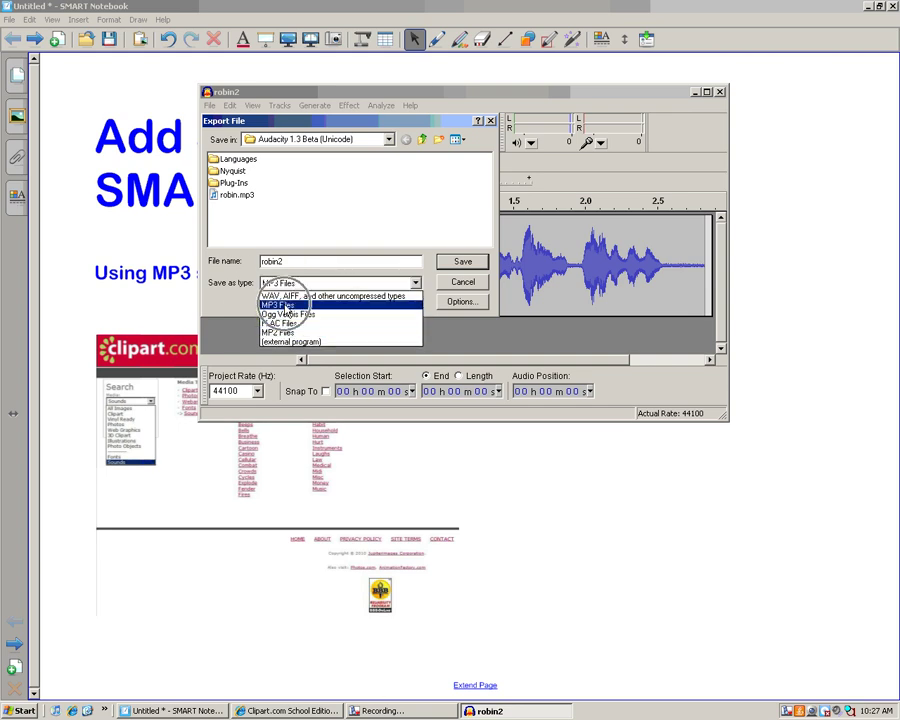
{"action": "left_click", "coordinate": [296, 288]}
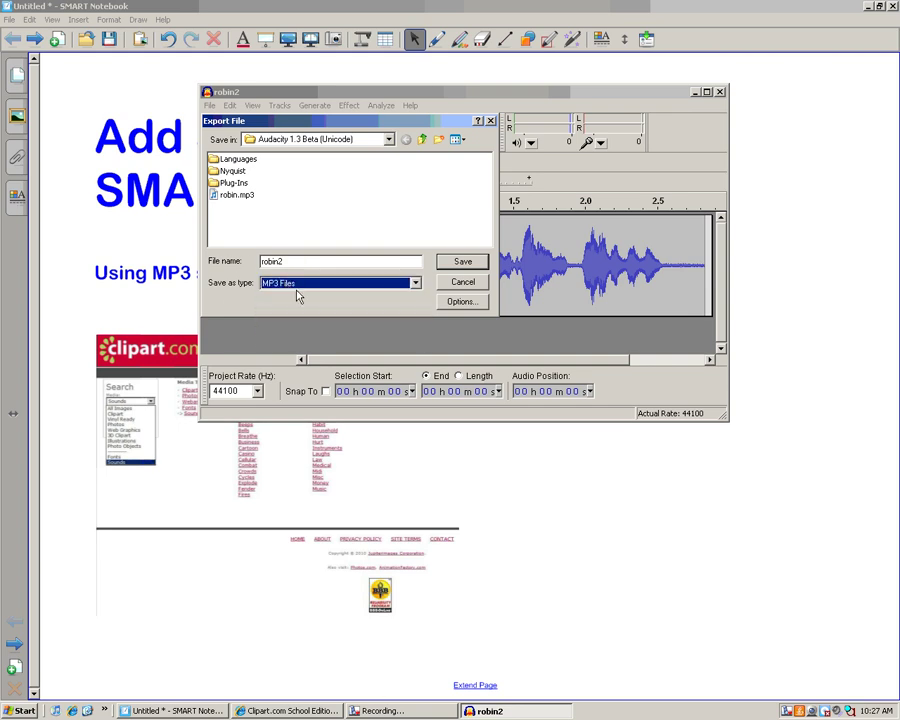
Step: Save robin2 as MP3 in the network drive's Music folder, then close Audacity without saving
{"action": "left_click", "coordinate": [375, 140]}
{"action": "left_click", "coordinate": [308, 199]}
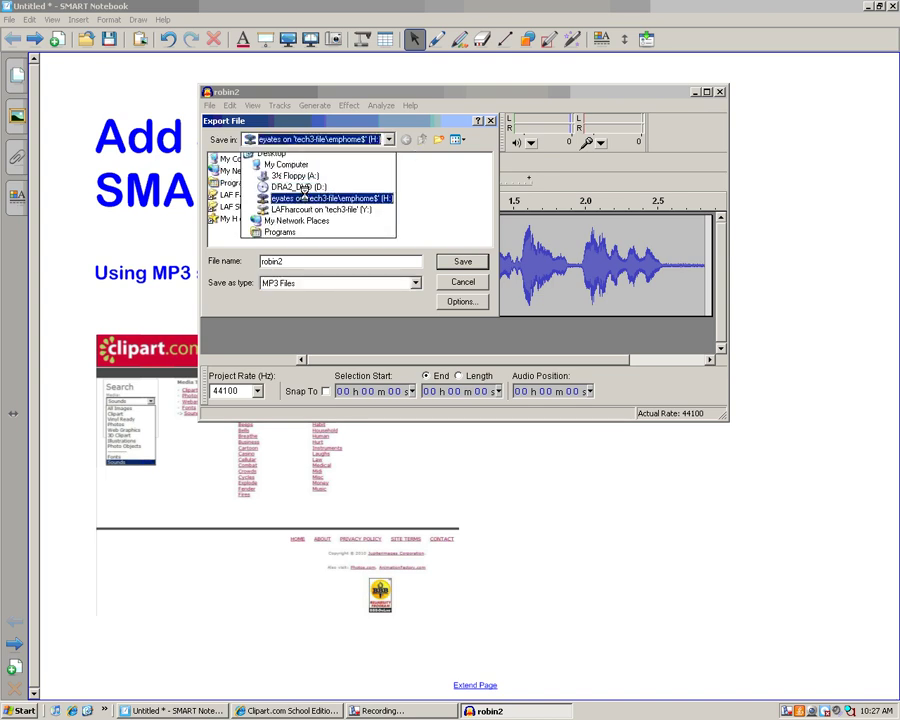
{"action": "double_click", "coordinate": [241, 195]}
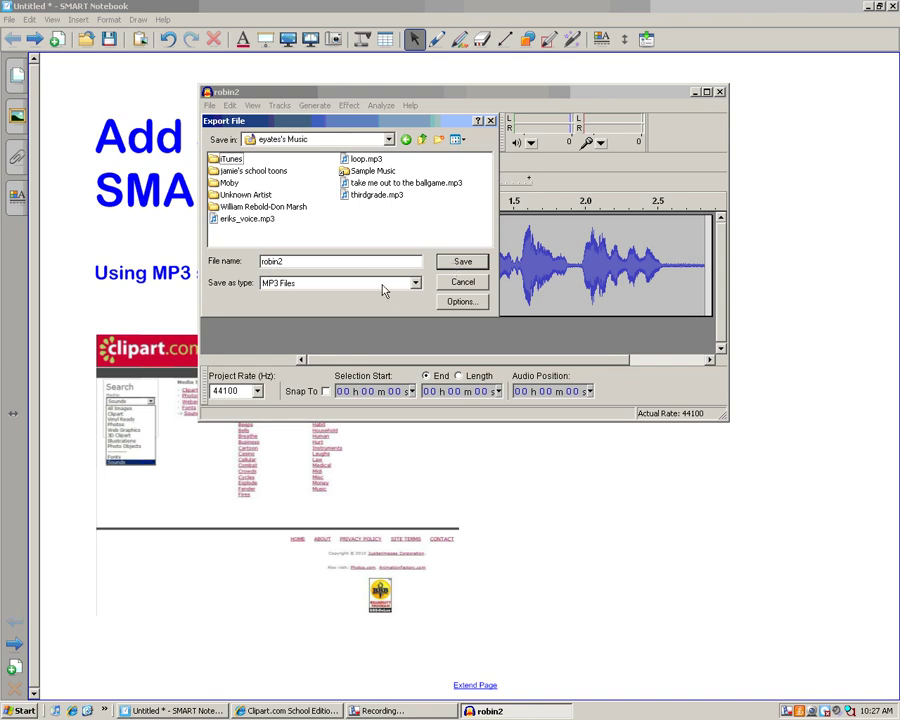
{"action": "left_click", "coordinate": [460, 262]}
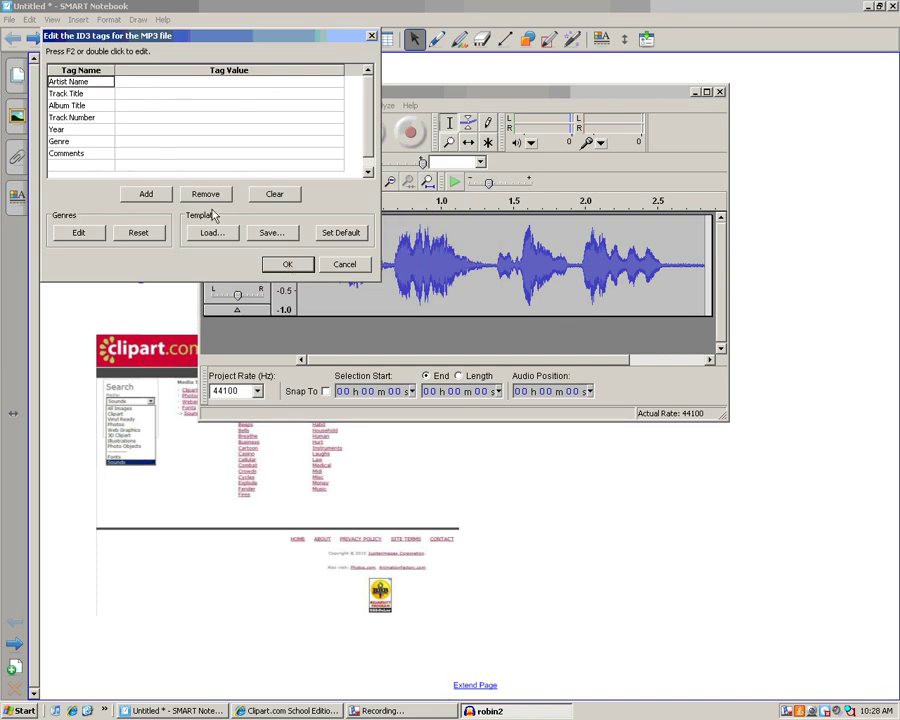
{"action": "left_click", "coordinate": [288, 265]}
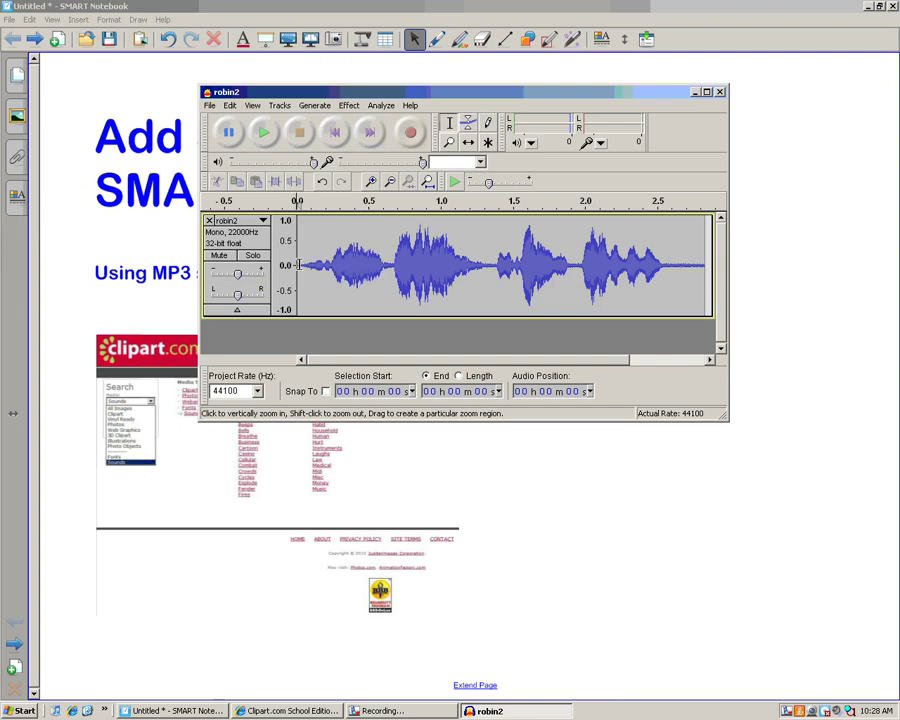
{"action": "left_click", "coordinate": [719, 92]}
{"action": "left_click", "coordinate": [458, 390]}
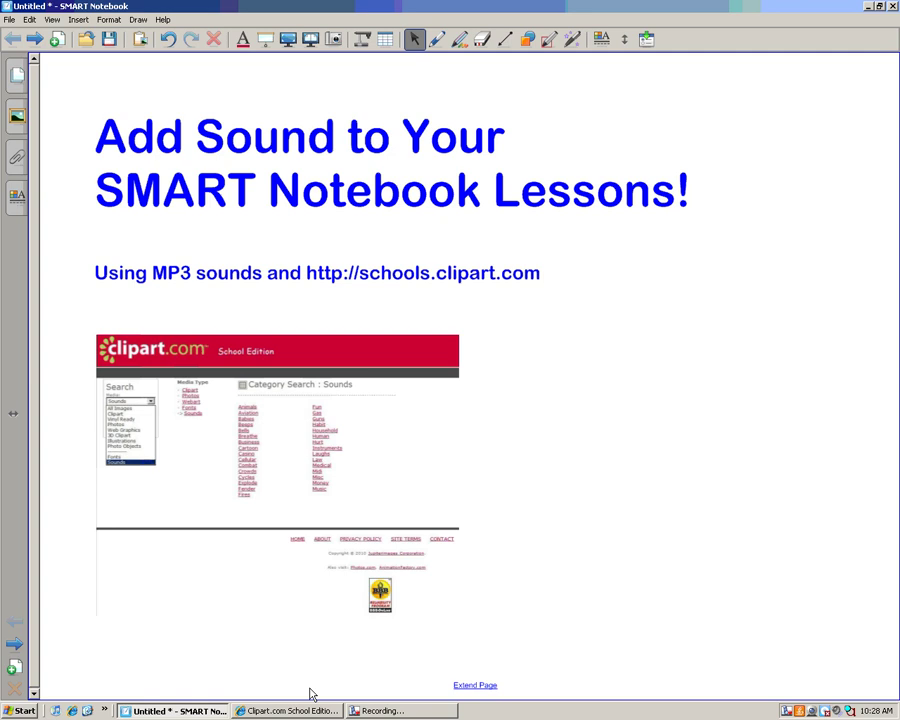
Step: On the Spring page, bring up the sound settings for the robin picture
{"action": "left_click", "coordinate": [34, 38]}
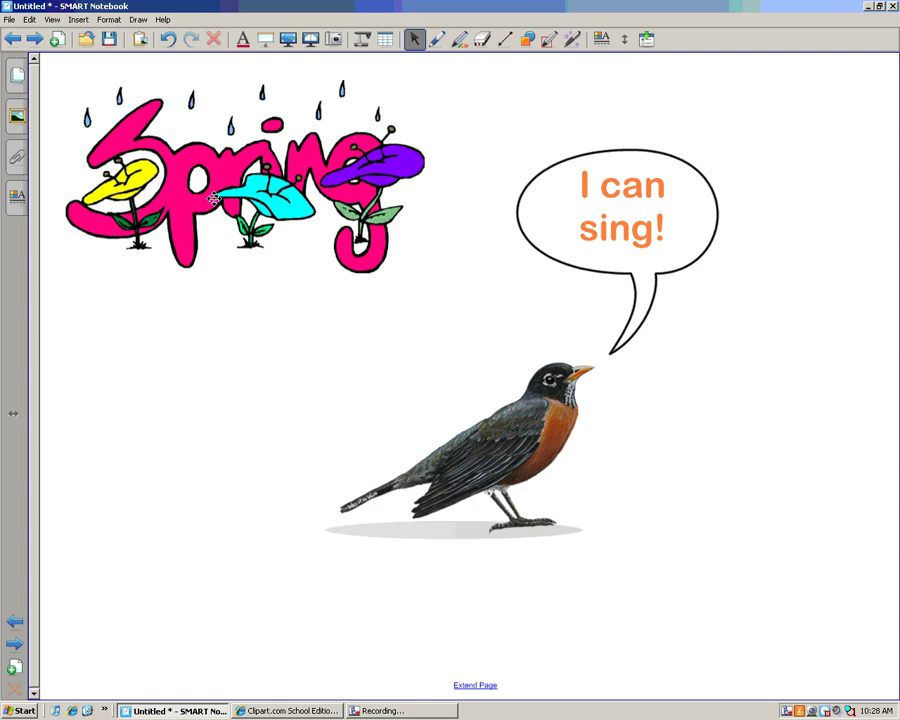
{"action": "left_click", "coordinate": [514, 429]}
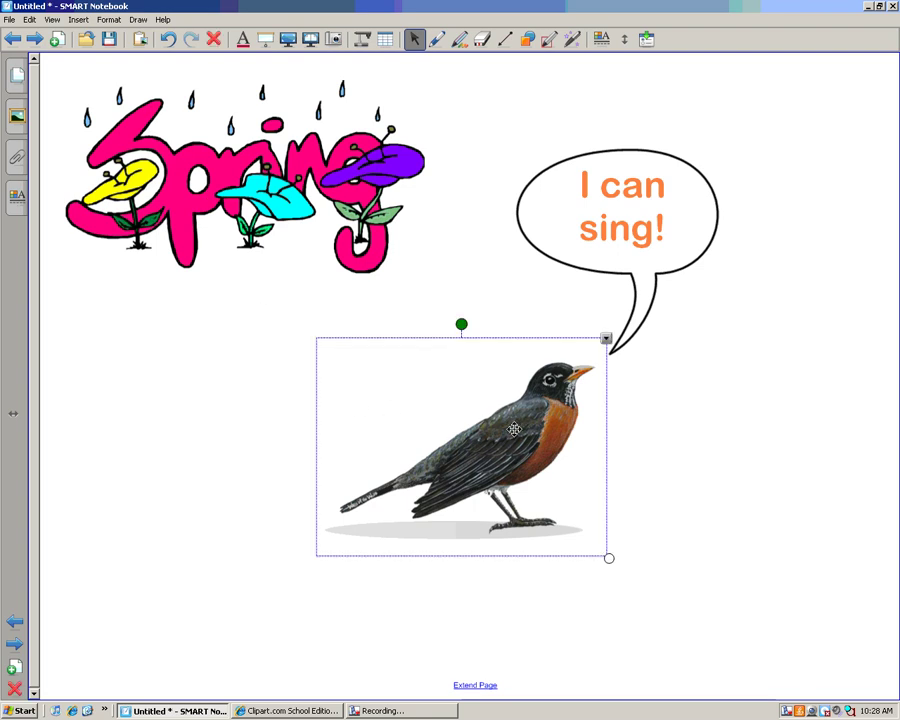
{"action": "left_click", "coordinate": [606, 341]}
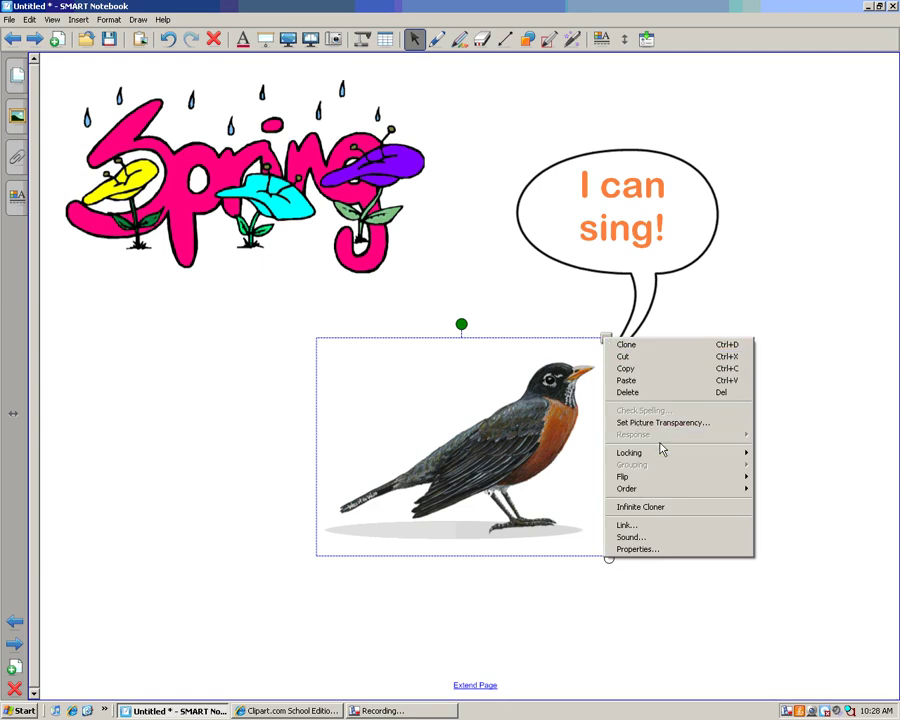
{"action": "left_click", "coordinate": [641, 540]}
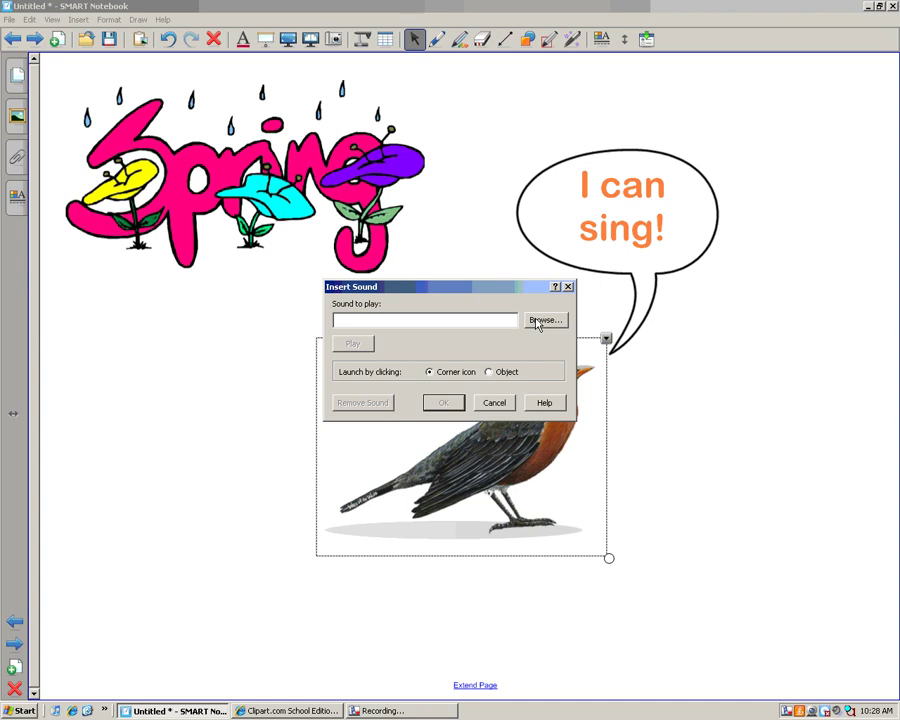
Step: Attach robin2.mp3, preview it, and set it to play when the robin object is clicked
{"action": "left_click", "coordinate": [540, 320]}
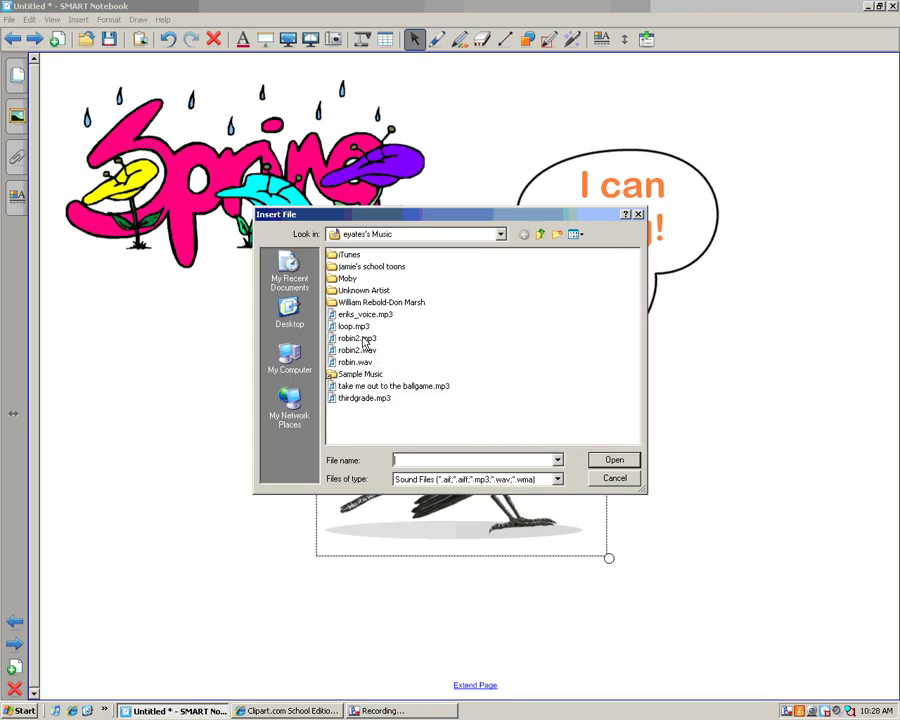
{"action": "left_click", "coordinate": [362, 339]}
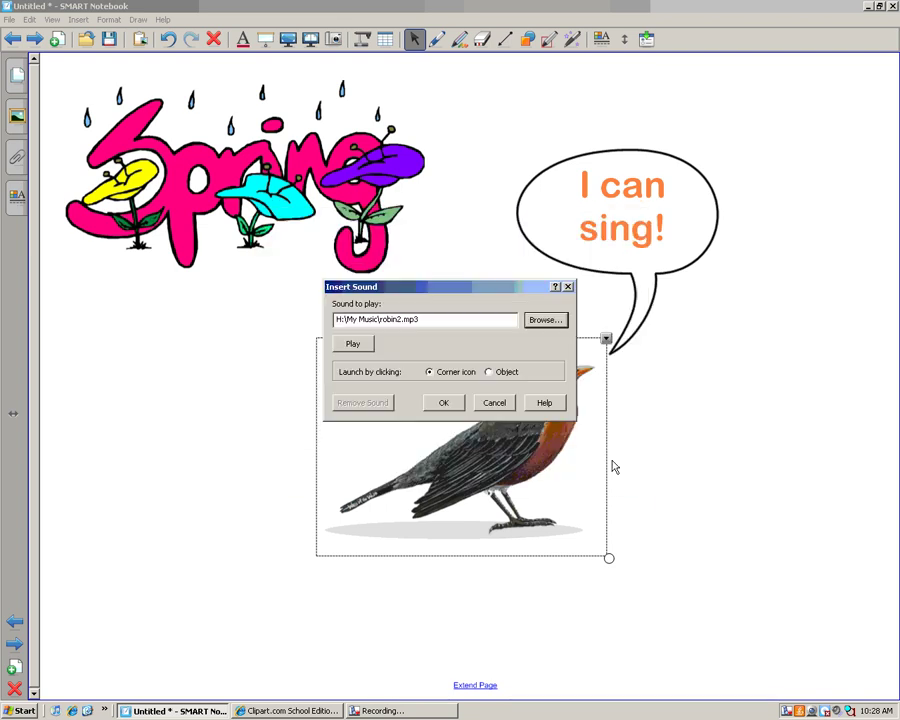
{"action": "left_click", "coordinate": [354, 344]}
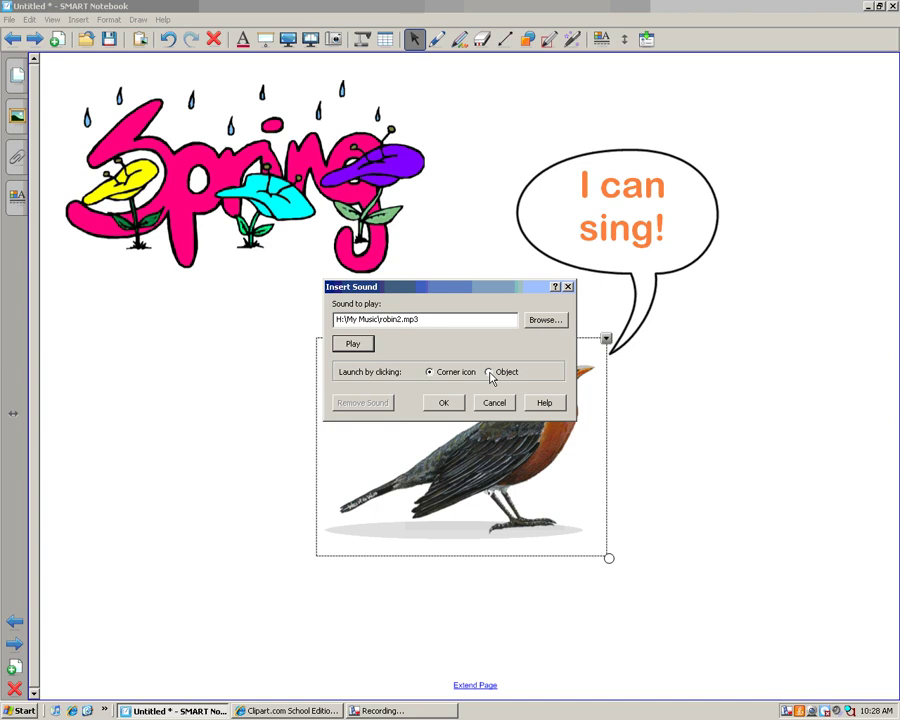
{"action": "left_click", "coordinate": [427, 373]}
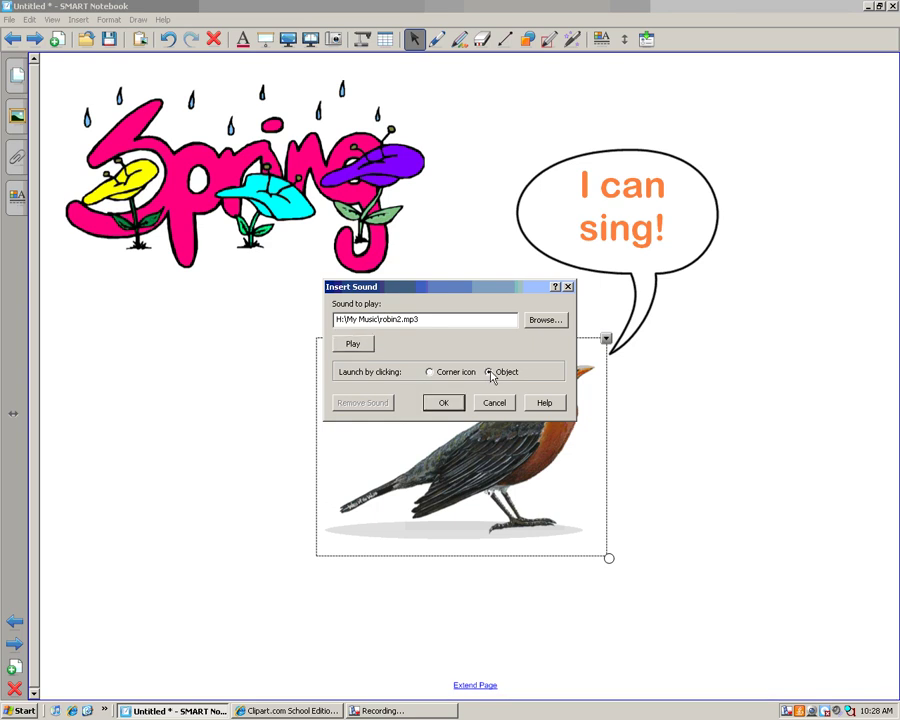
{"action": "left_click", "coordinate": [445, 404]}
{"action": "left_click", "coordinate": [293, 412]}
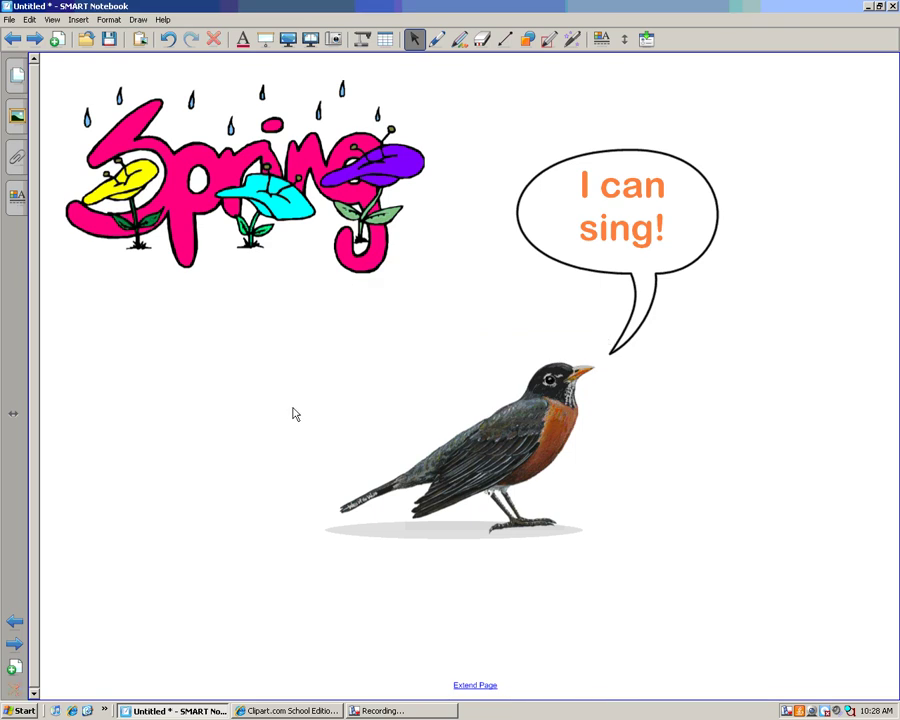